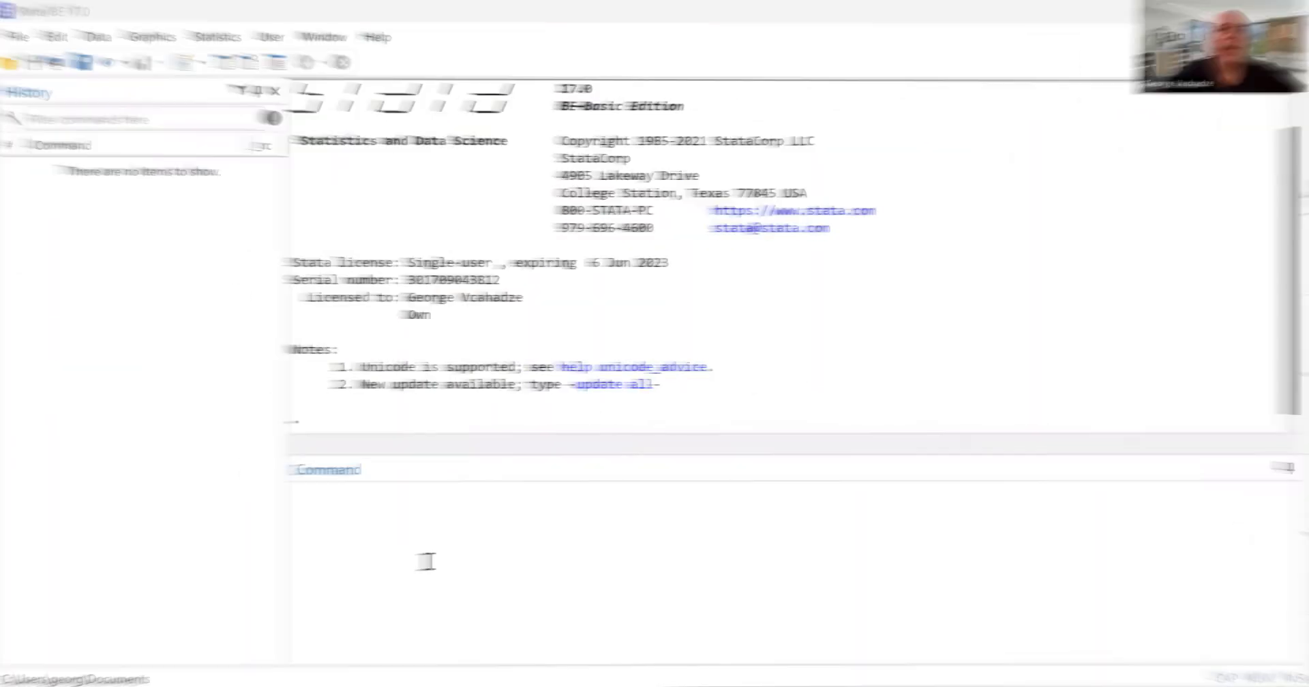
- Open the dataset Stock_Price_Data.dta from the Data Set folder of ECO 230
click(432, 561)
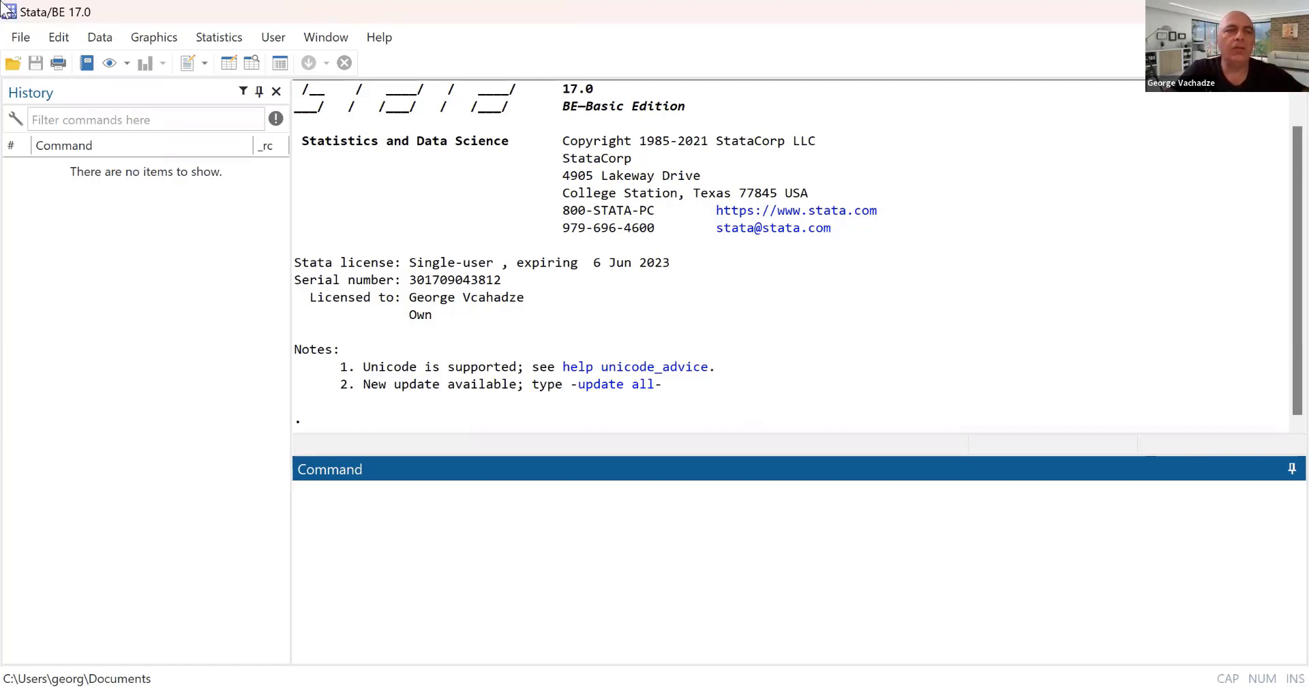
click(30, 37)
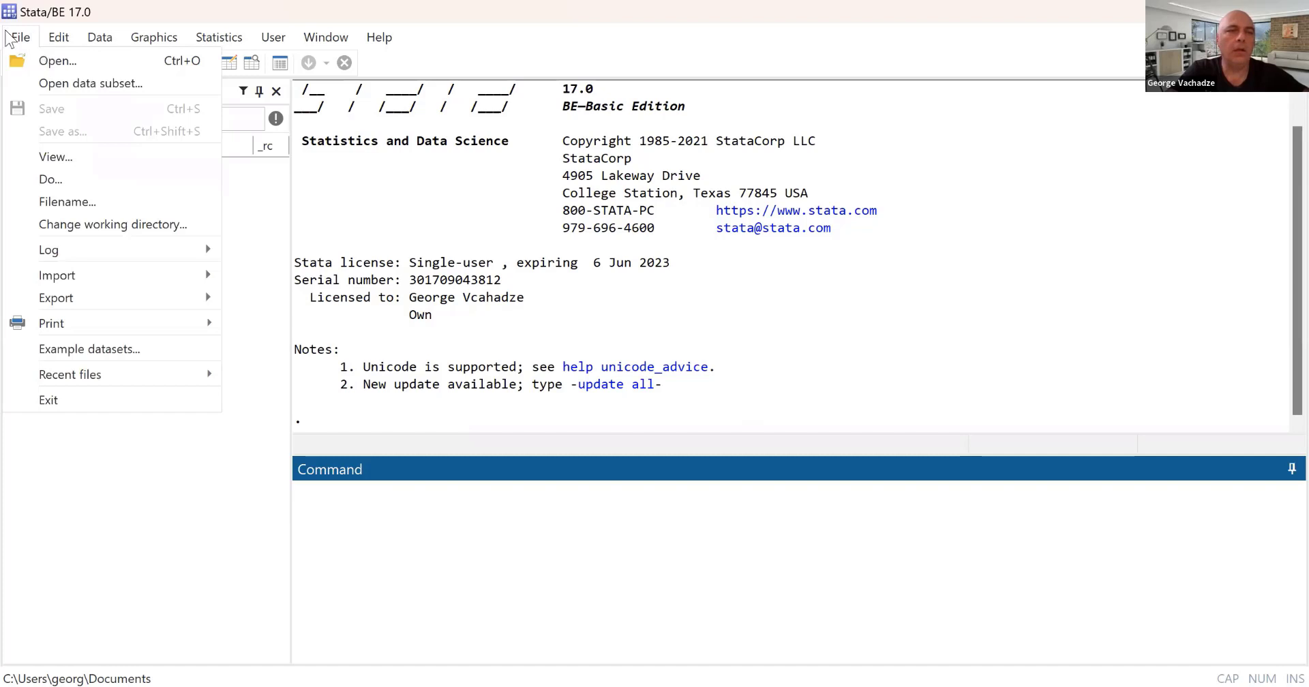
click(38, 63)
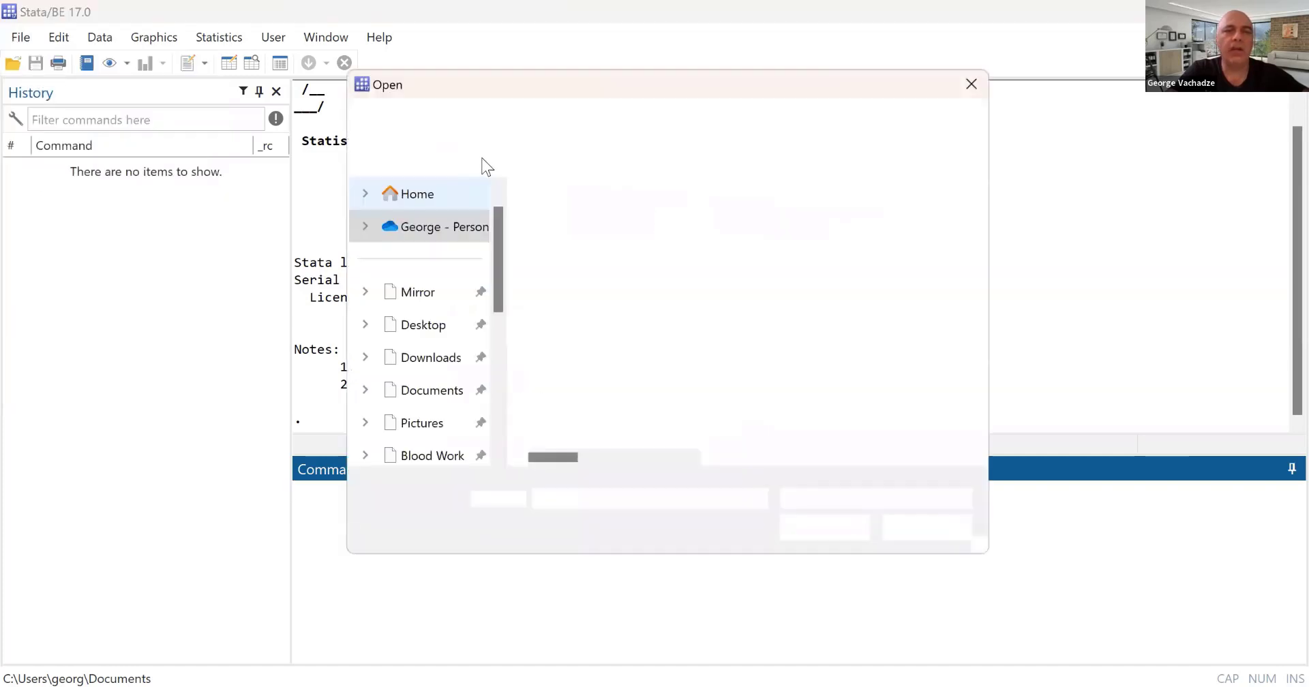
click(573, 228)
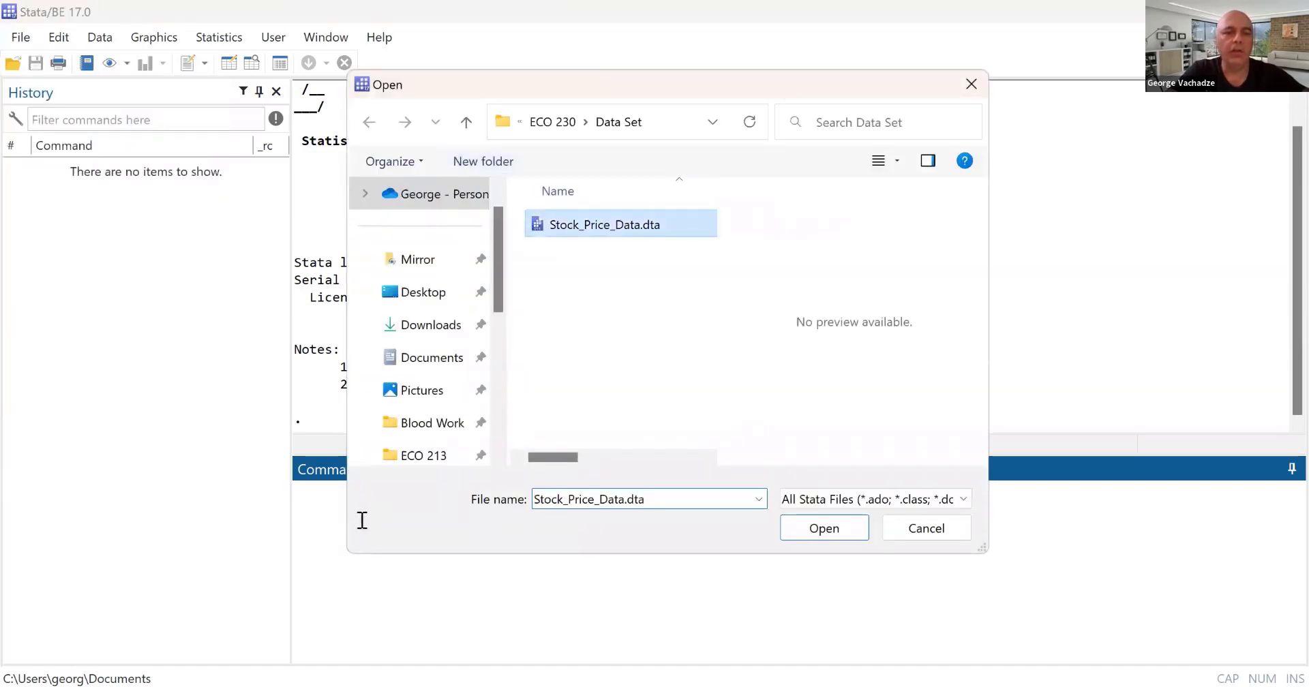
key(Return)
- Generate the S&P 500 growth-rate variable with the command gen g_SP500 = SP500/SP500[_n-1]-1
text(gen )
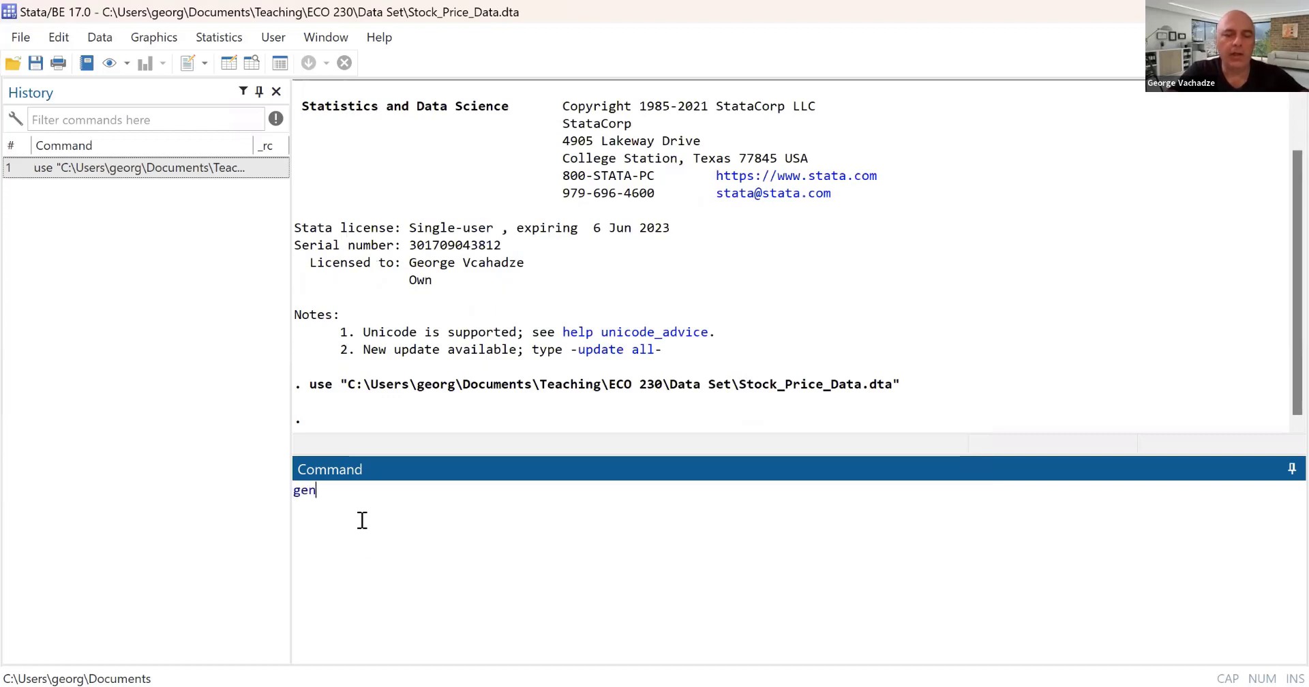
text(g)
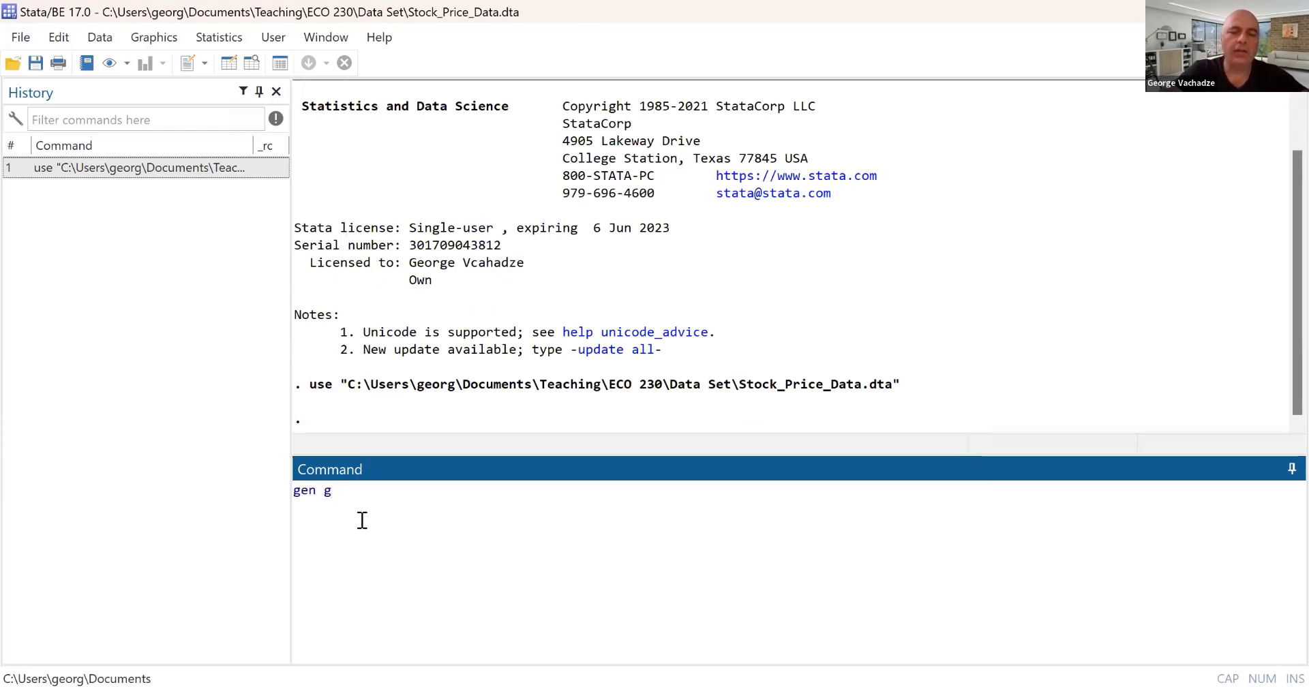
text(_SP)
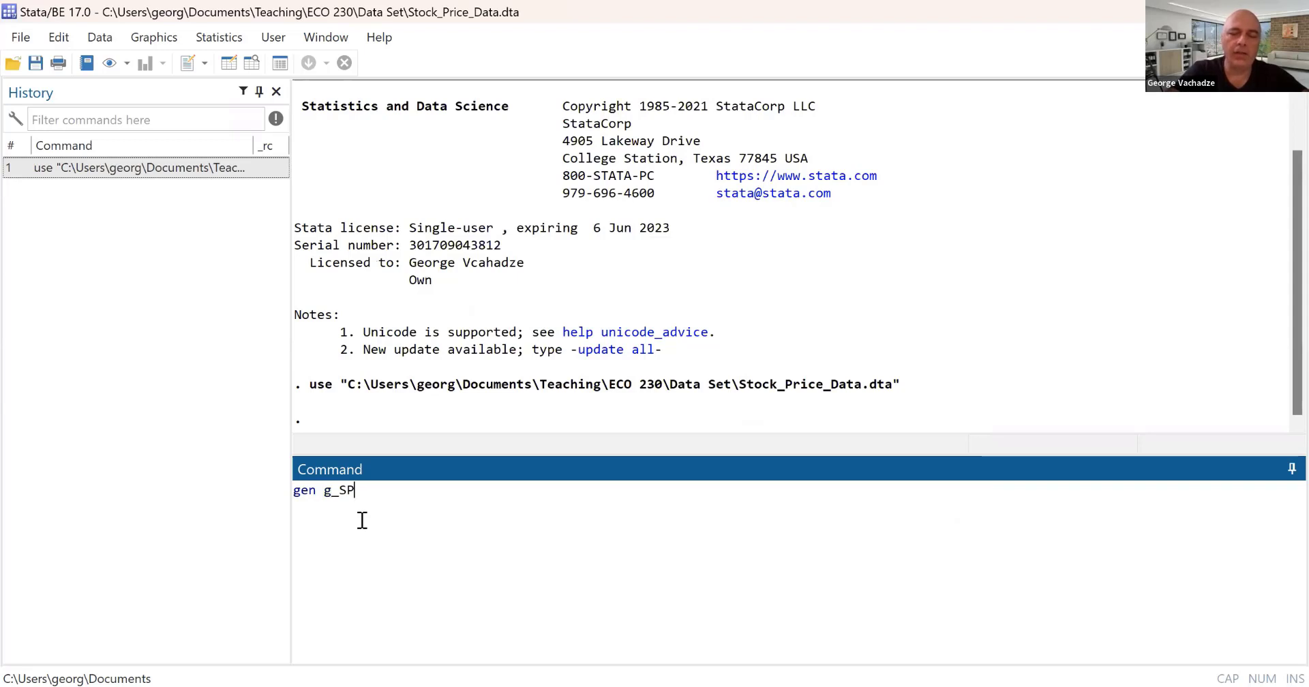
text(500 = )
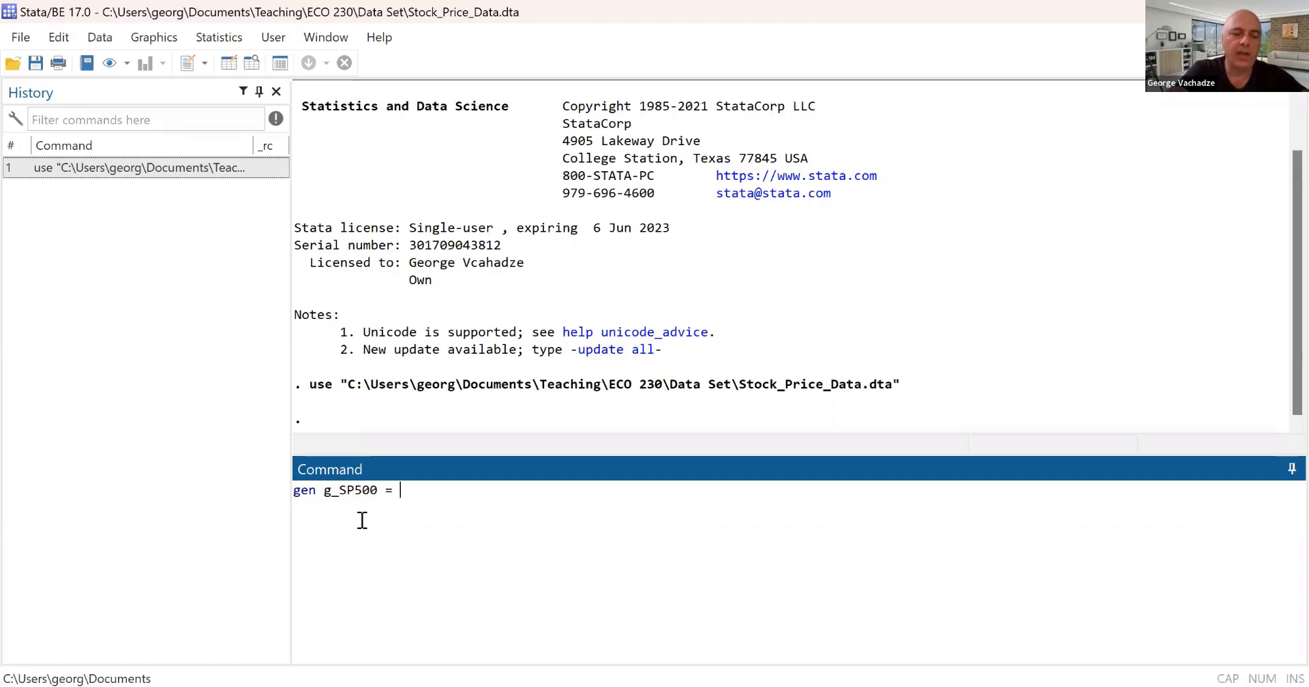
text(SP5)
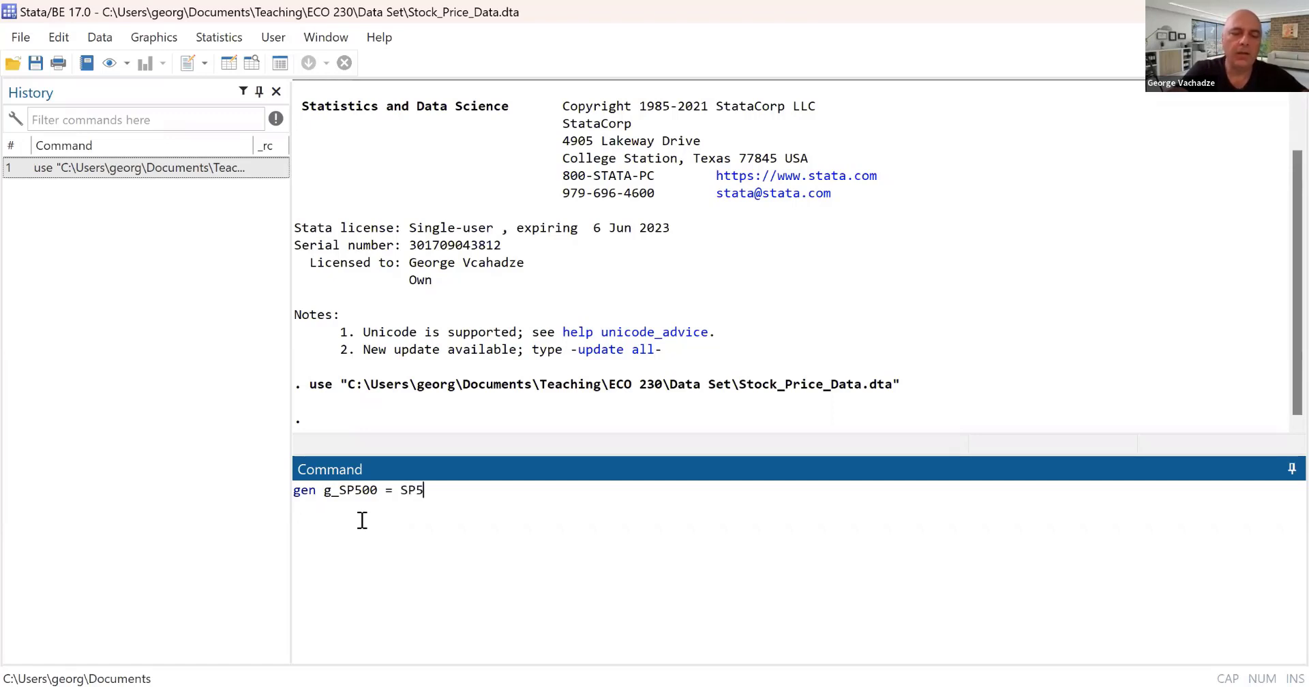
text(00/SP50)
text(0)
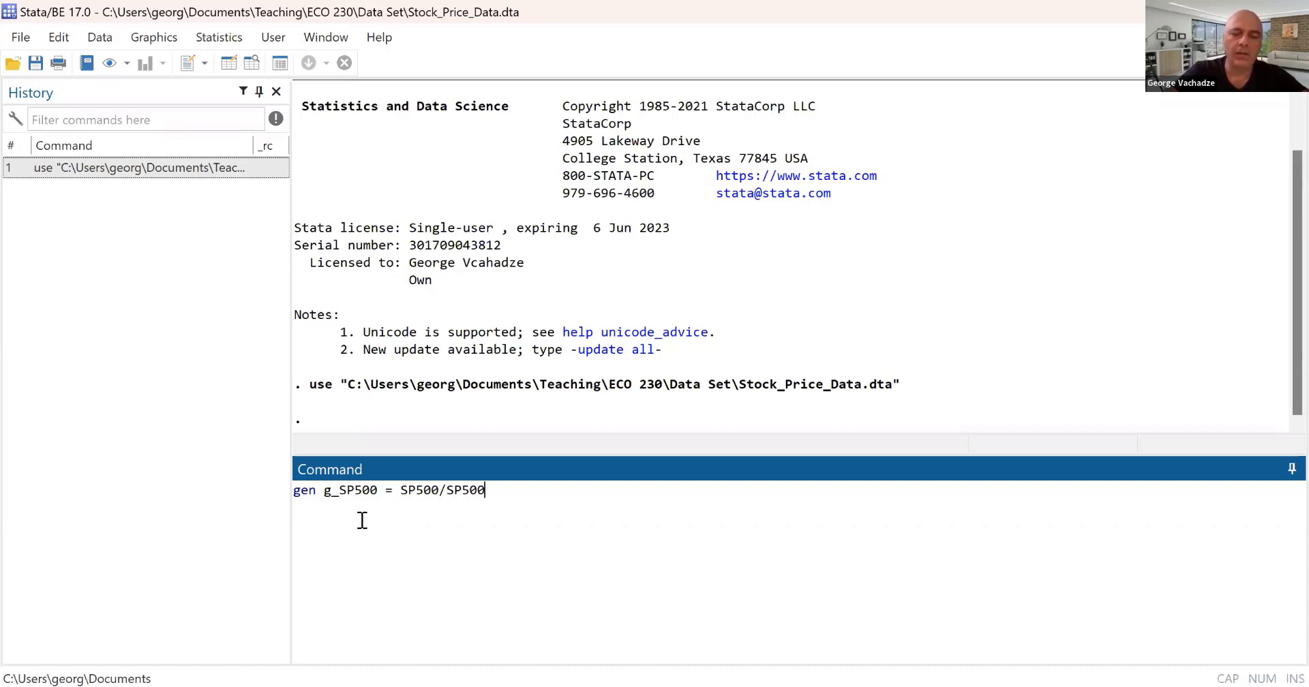
text([]_n-1)
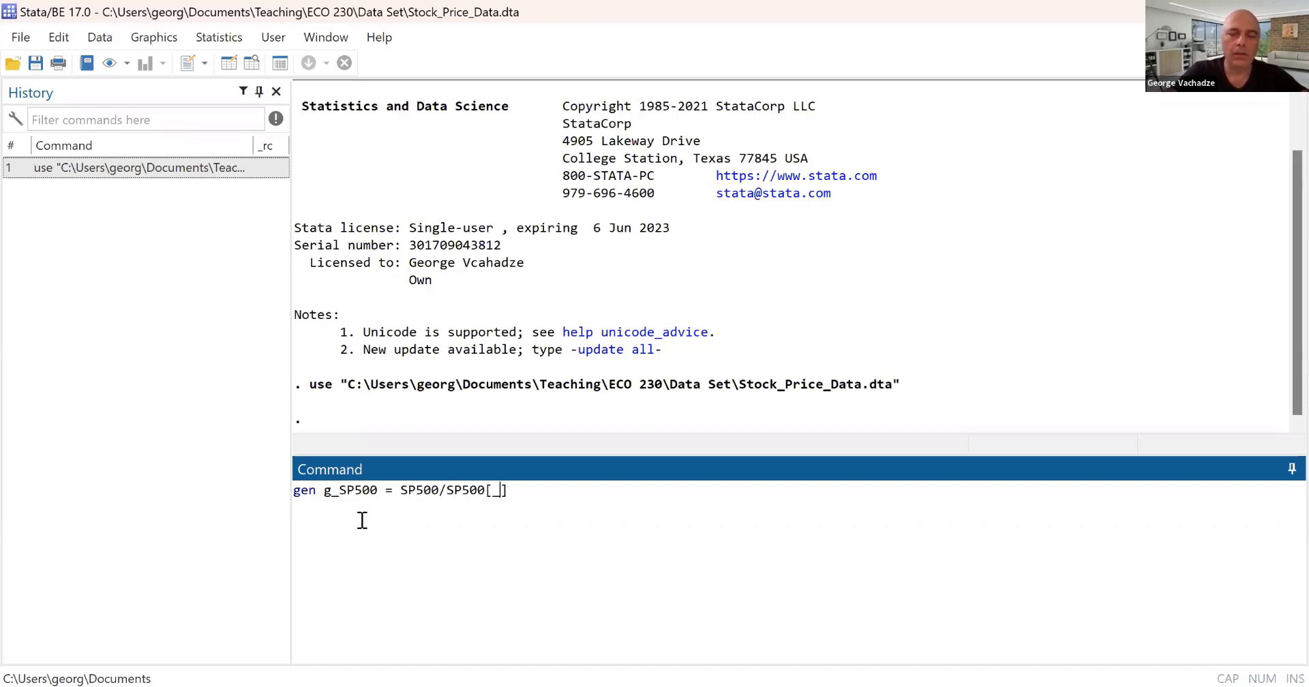
text(-1)
key(Return)
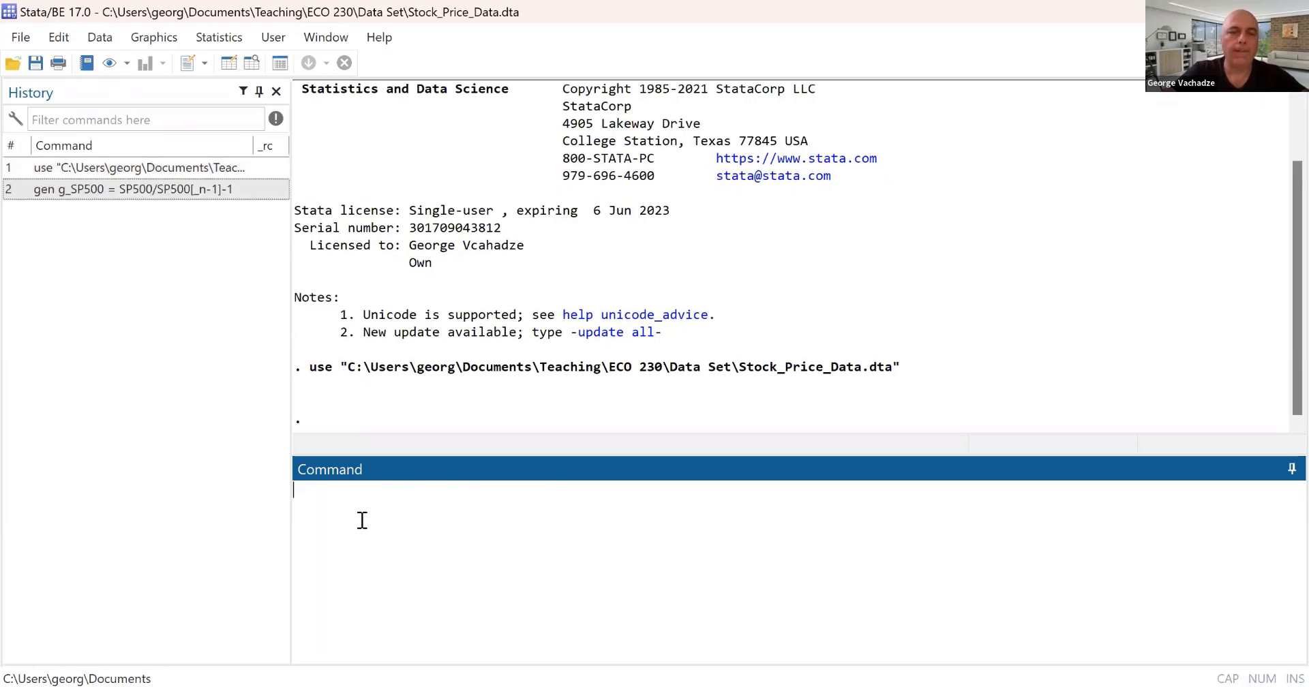
- Generate an indicator variable Ind equal to -1 for all observations
text(gen)
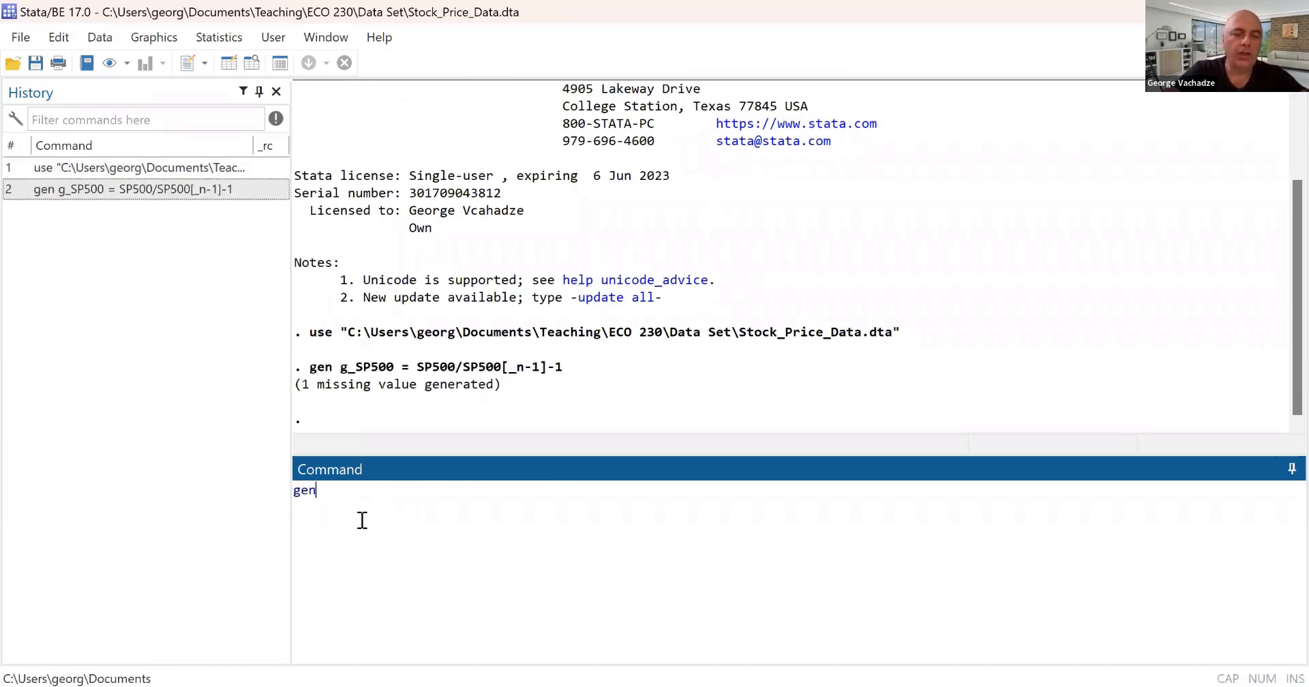
text( Ind )
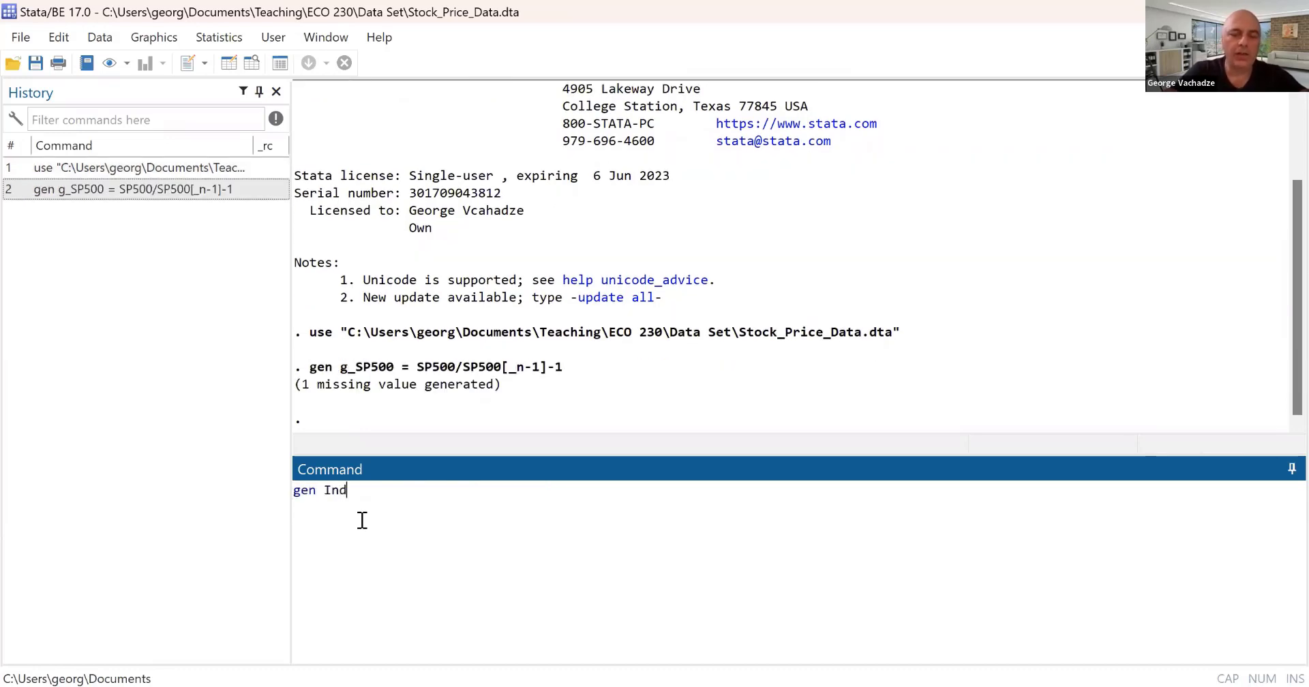
text(= -1)
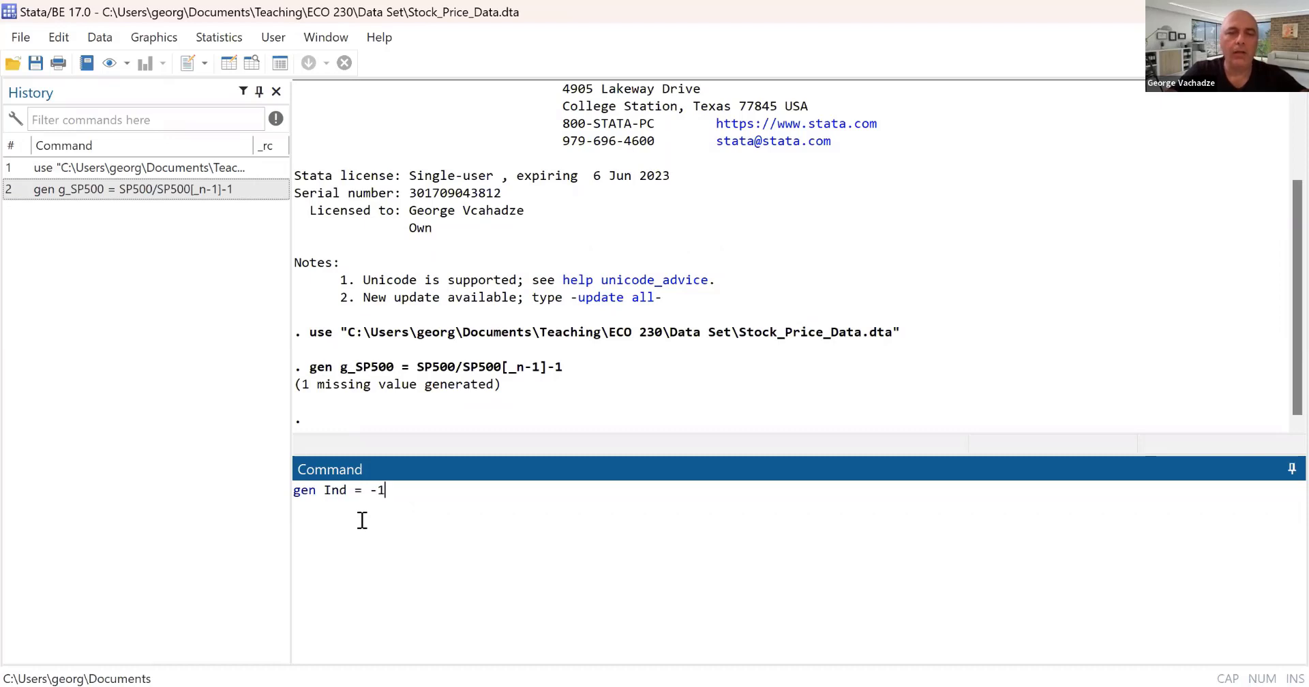
key(Return)
- Replace Ind with 1 for the observations where g_SP500>0
text(re)
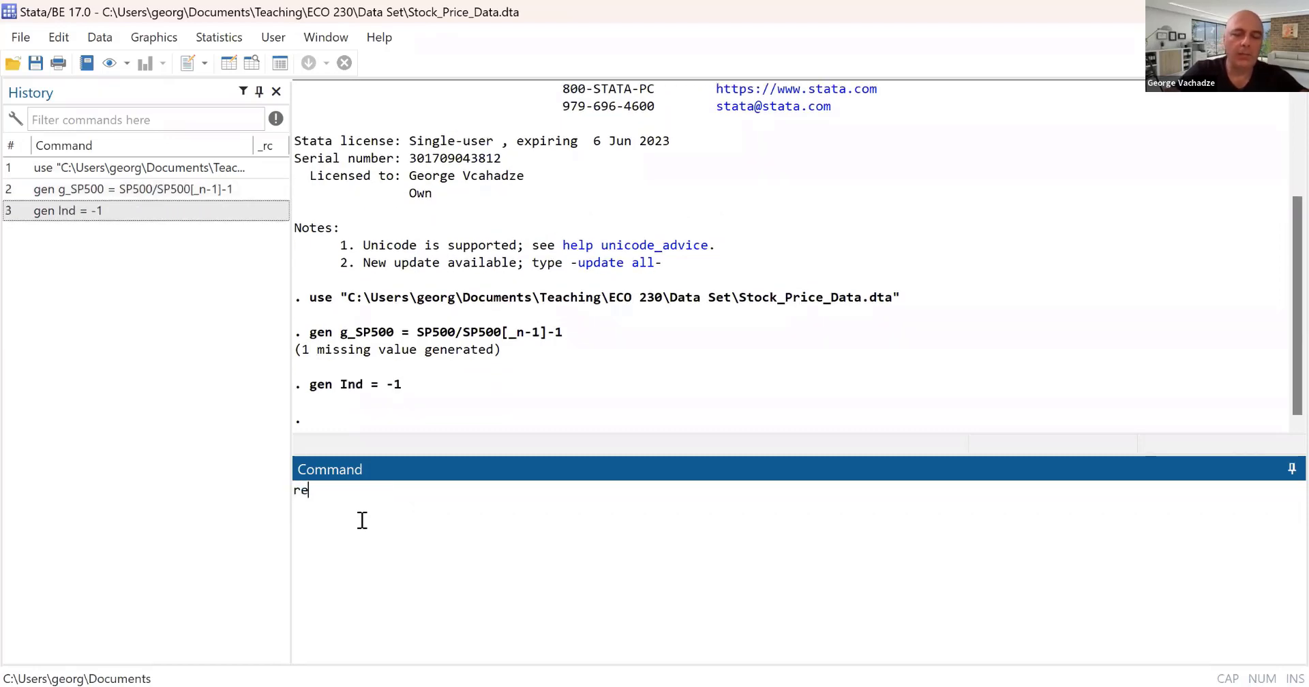
text(place I)
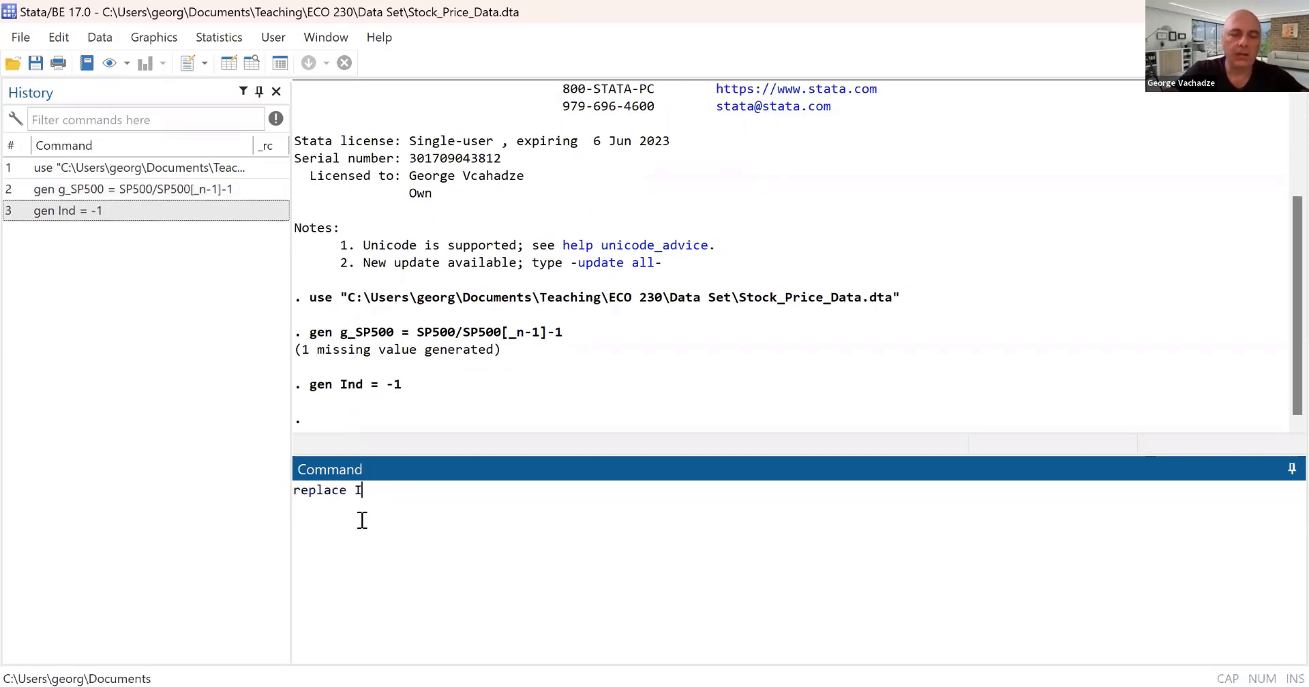
text(nd = )
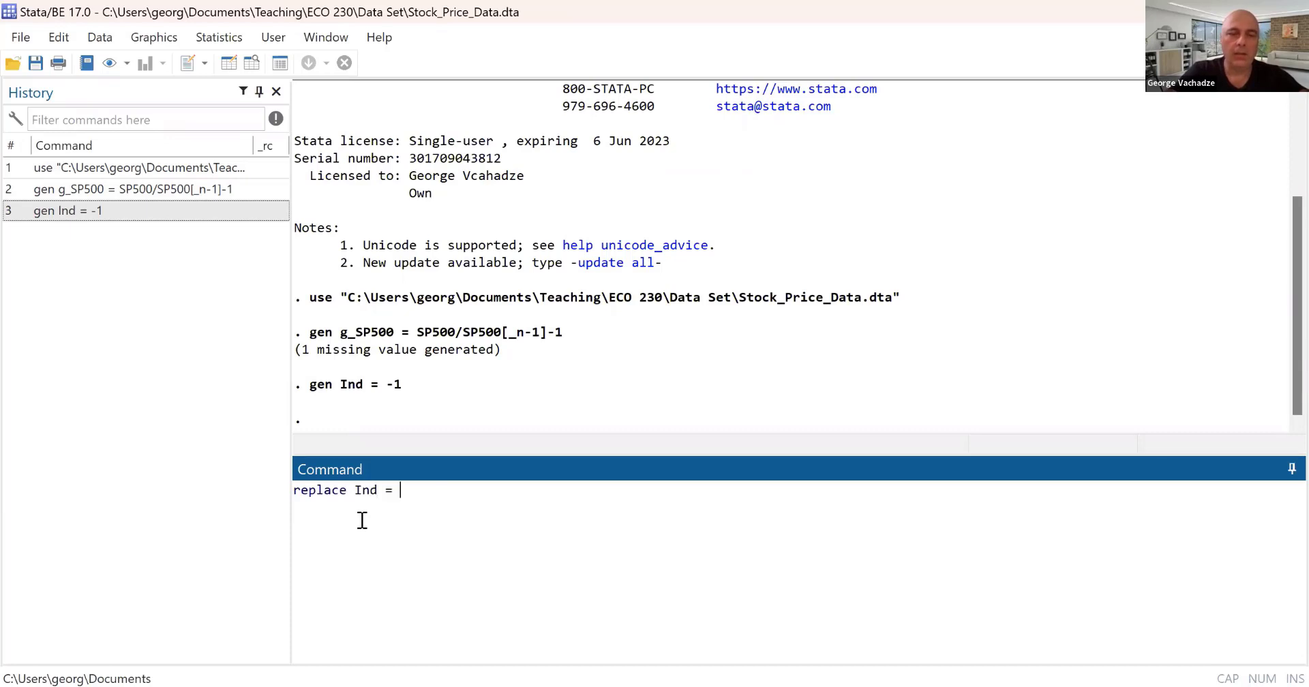
text(1 if)
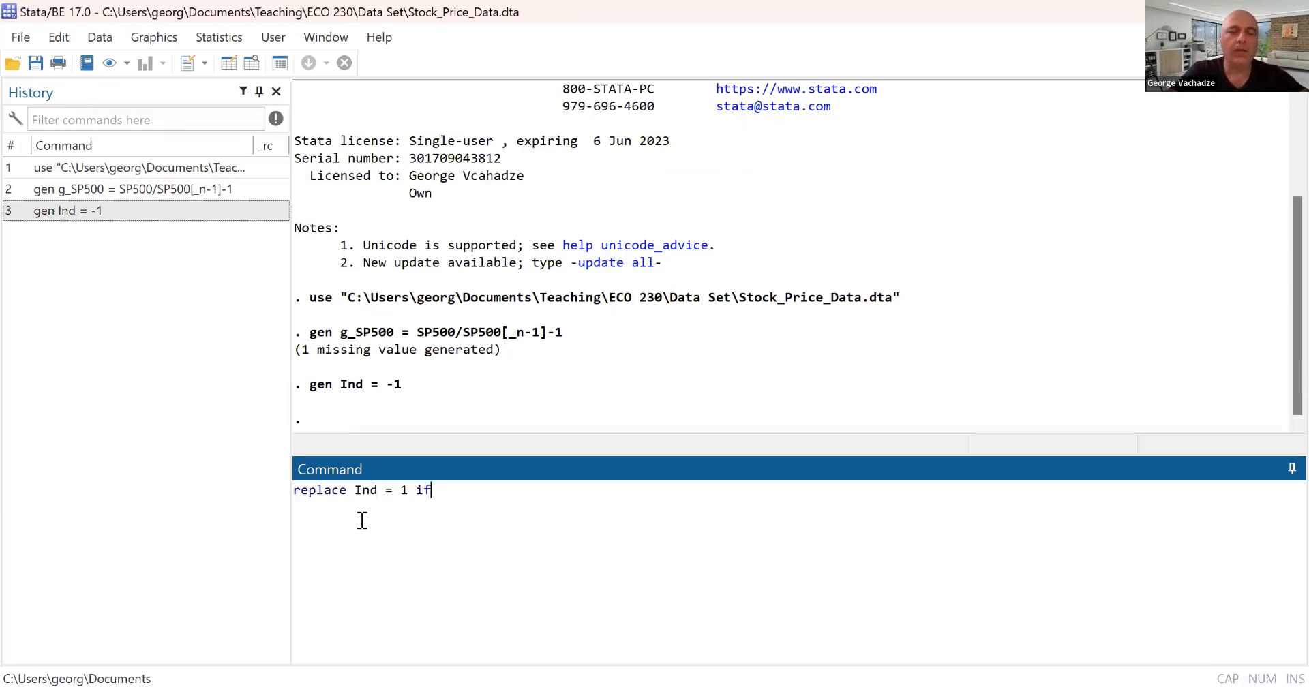
text( g_S)
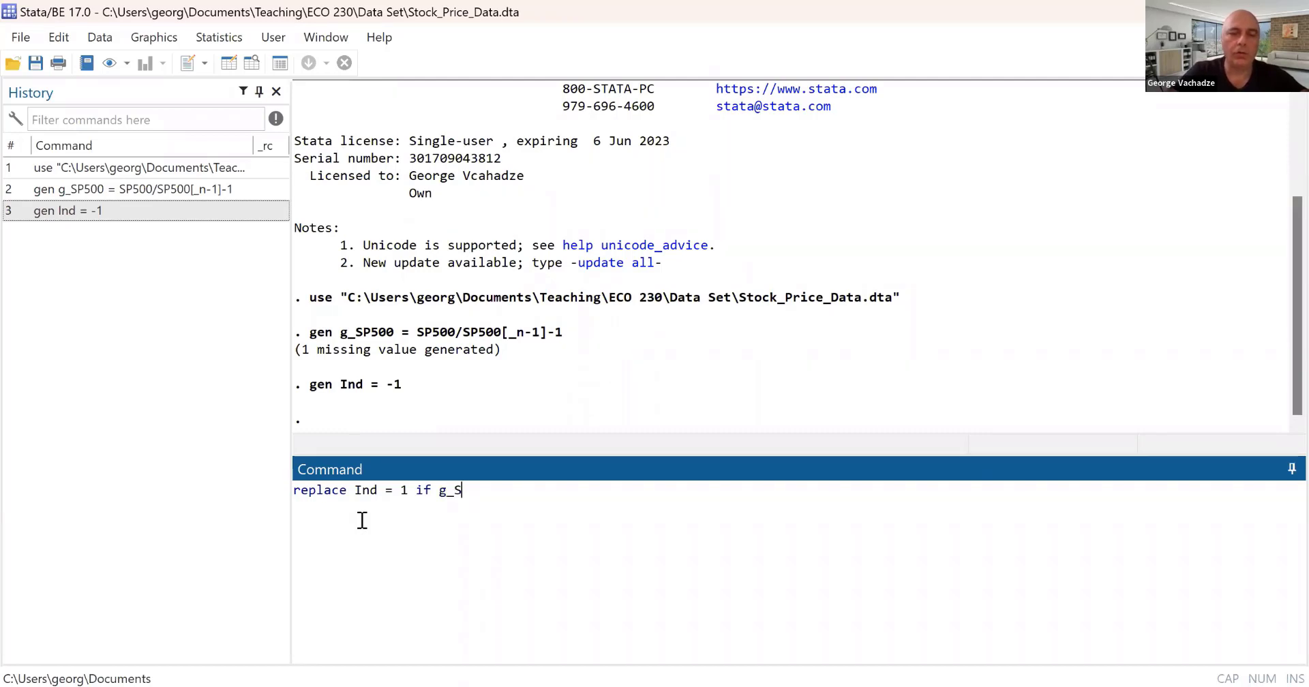
text(P5)
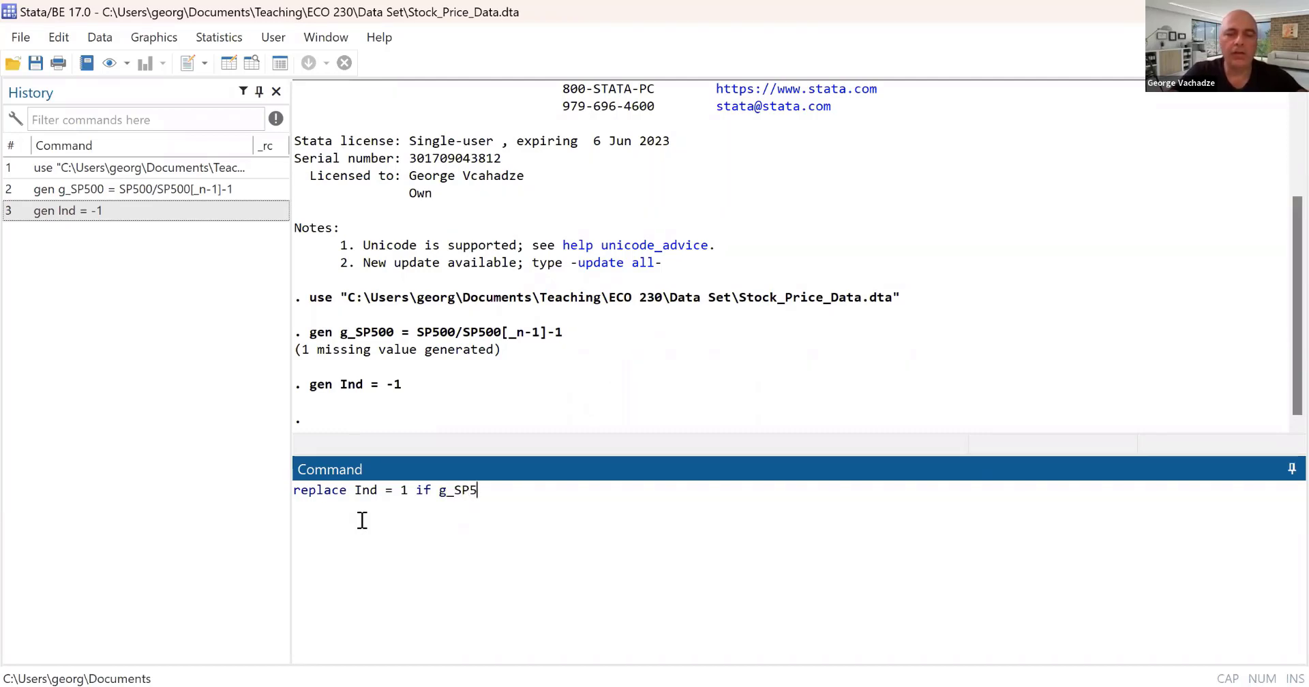
text(00>0)
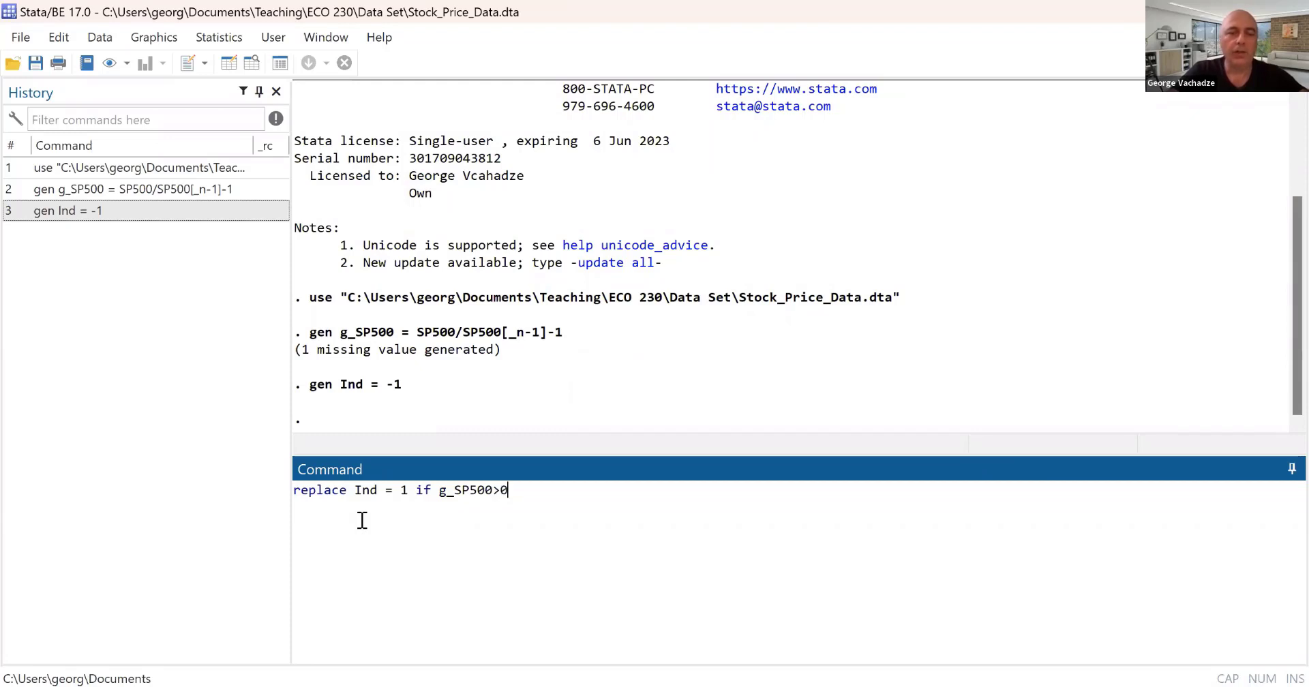
key(Return)
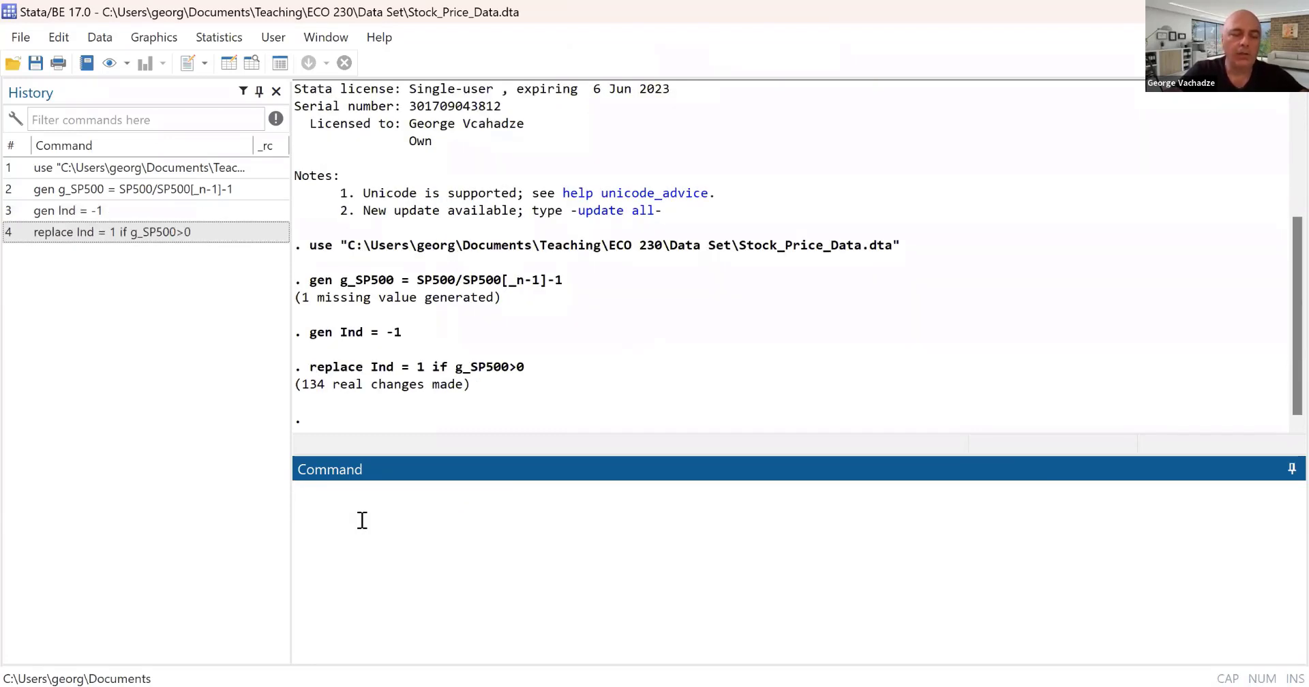
- Generate the one-period lag of the indicator with the command gen Ind_Lag = Ind[_n-1]
text(gen Ind)
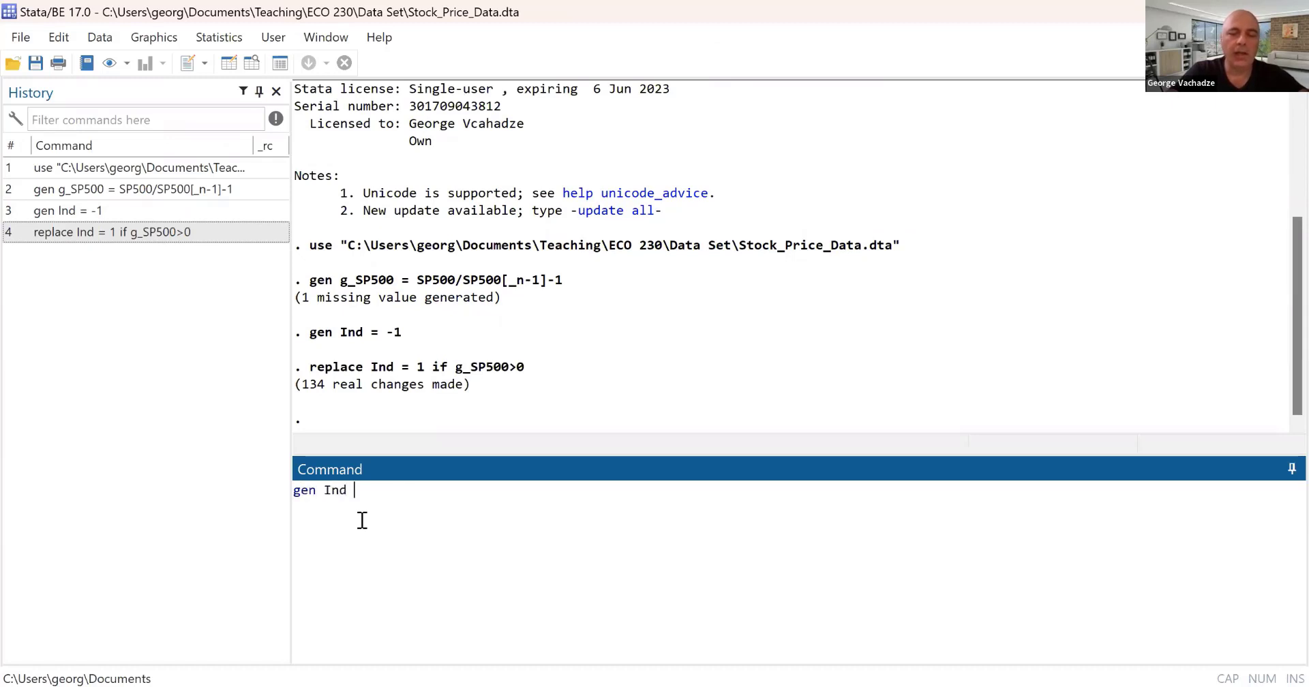
text(_Lad)
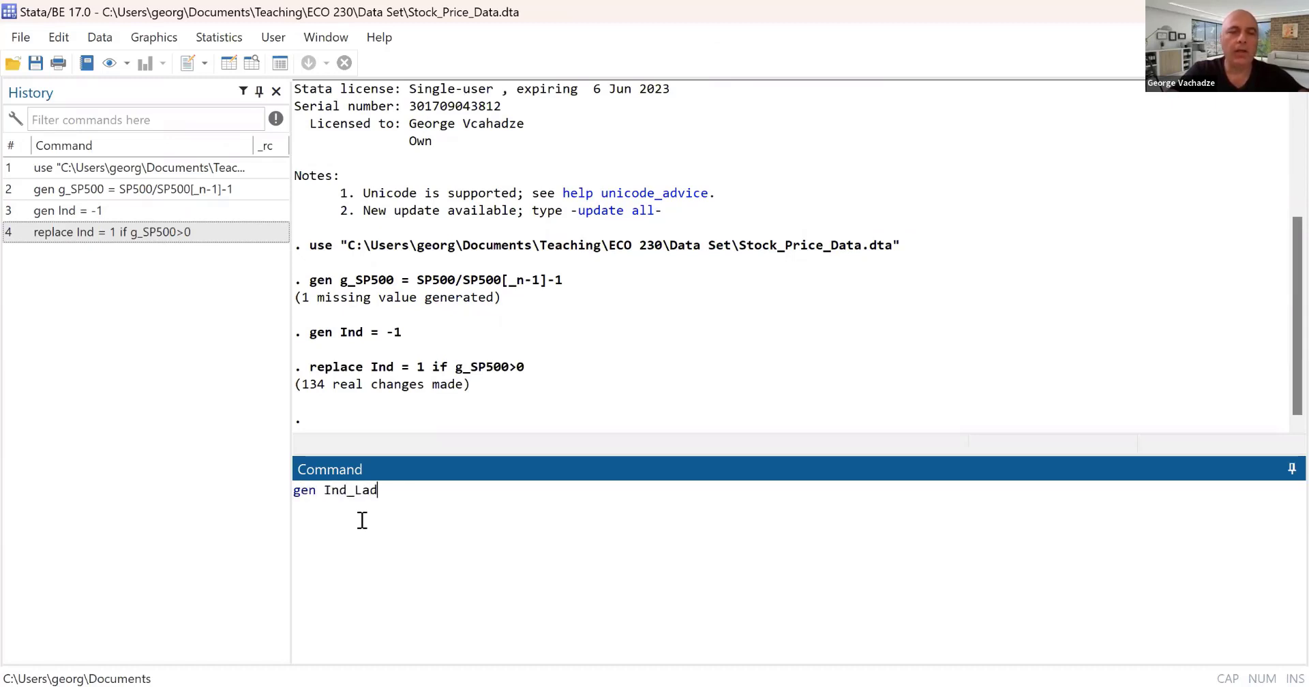
key(BackSpace)
text(g = )
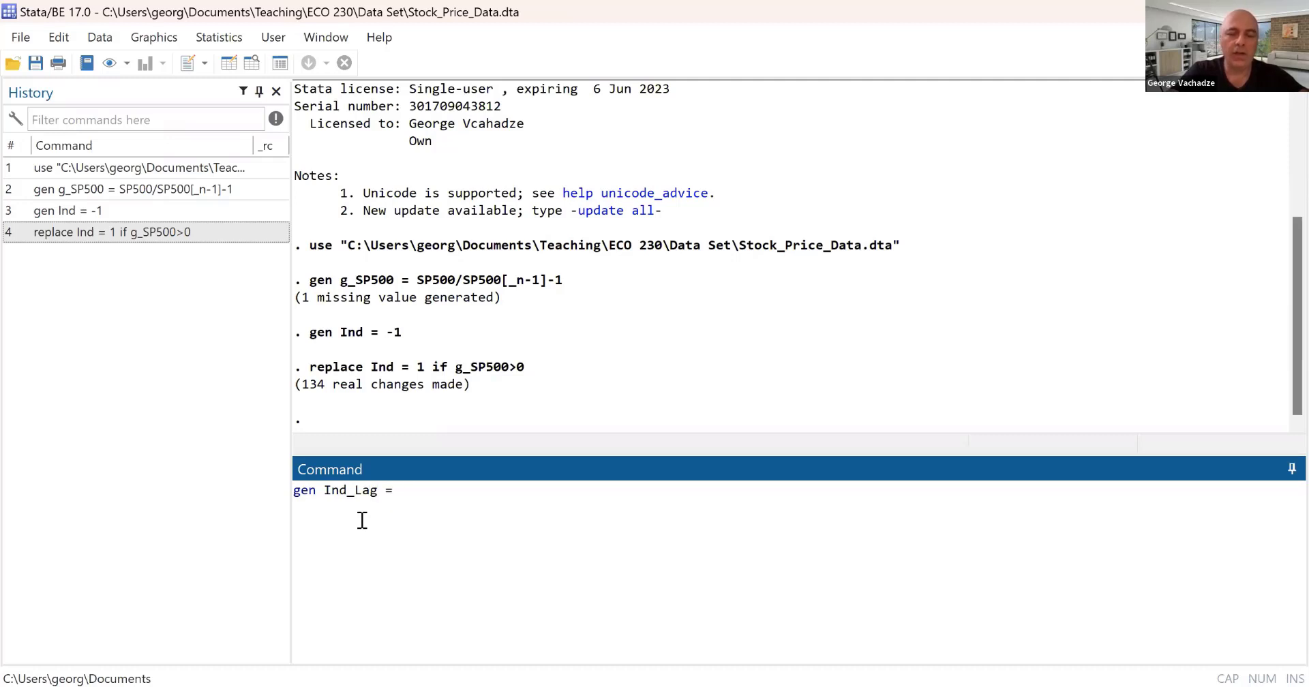
text(Ind[])
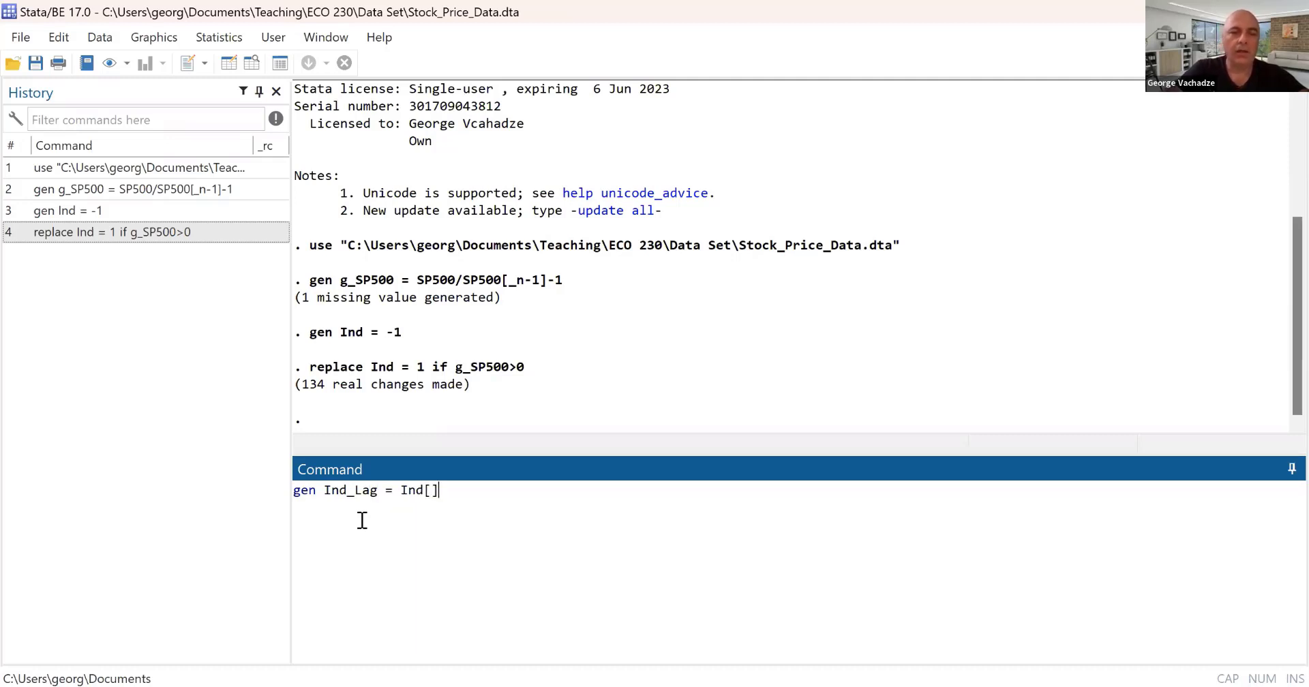
key(Left)
text(_n-)
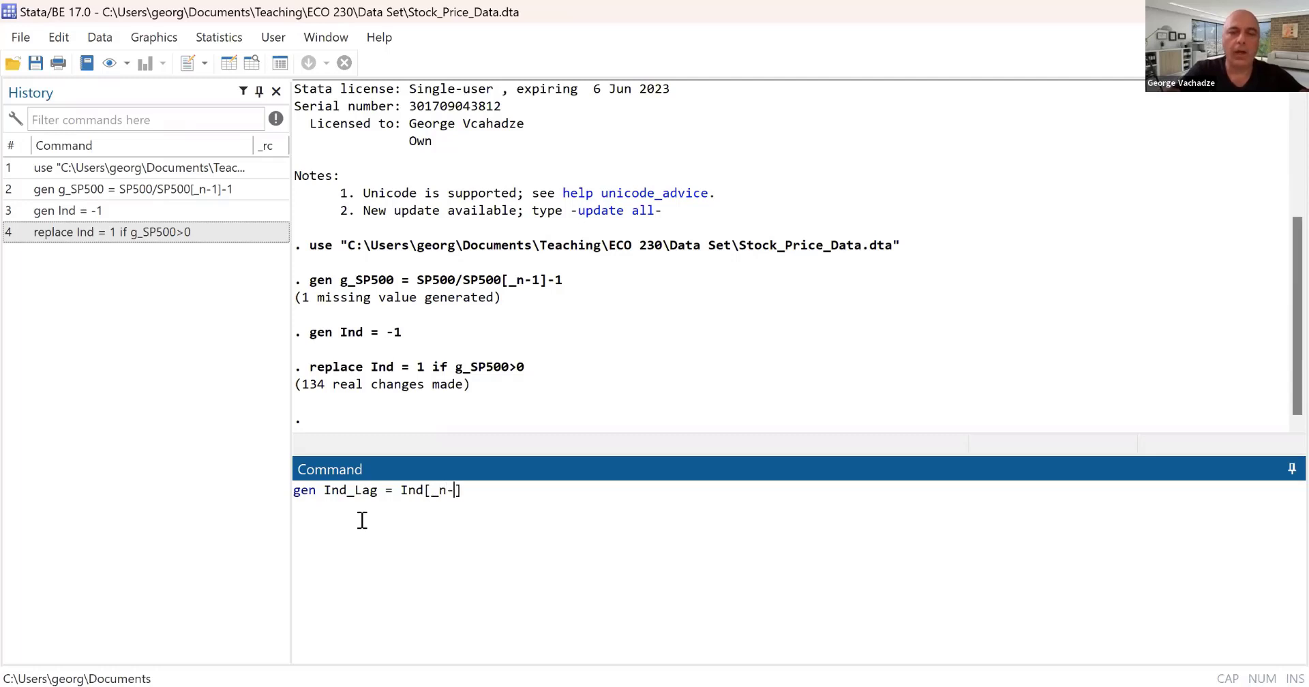
text(1)
key(Return)
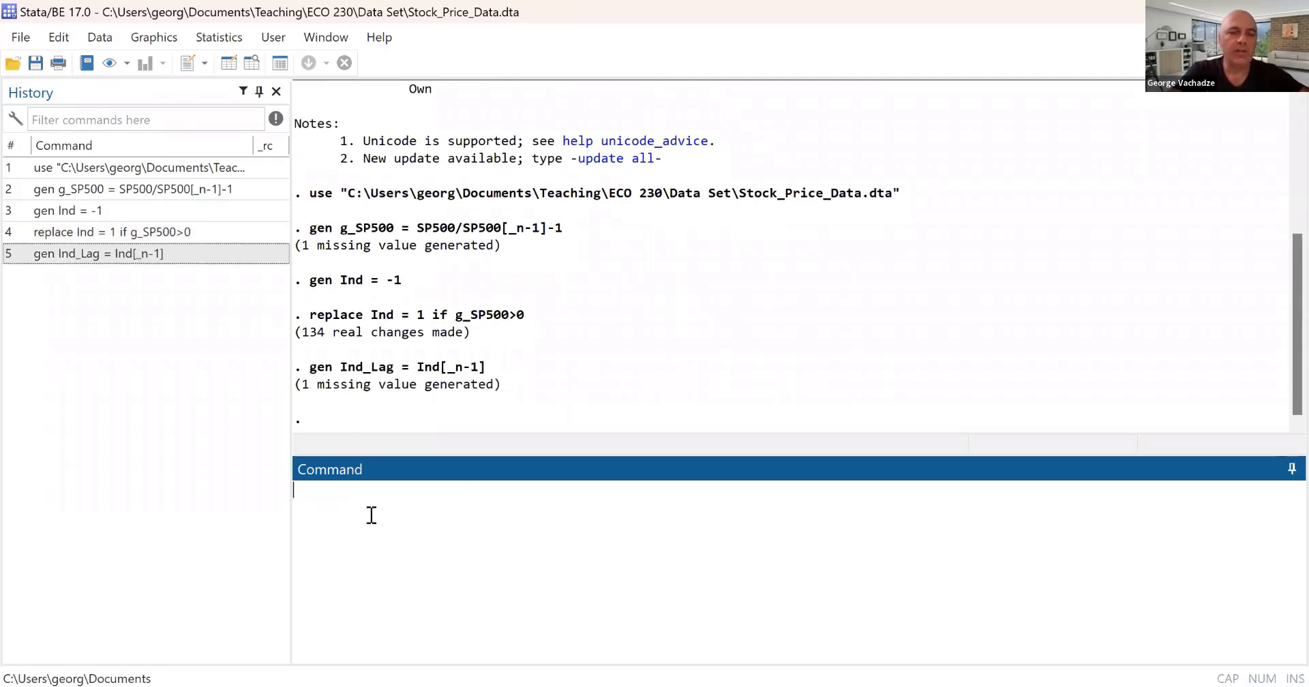
- Cross-tabulate Ind against Ind_Lag with the chi2 option and highlight the Pearson chi-squared statistic and its p-value
text(tab Ind Ind_Lag, chi2)
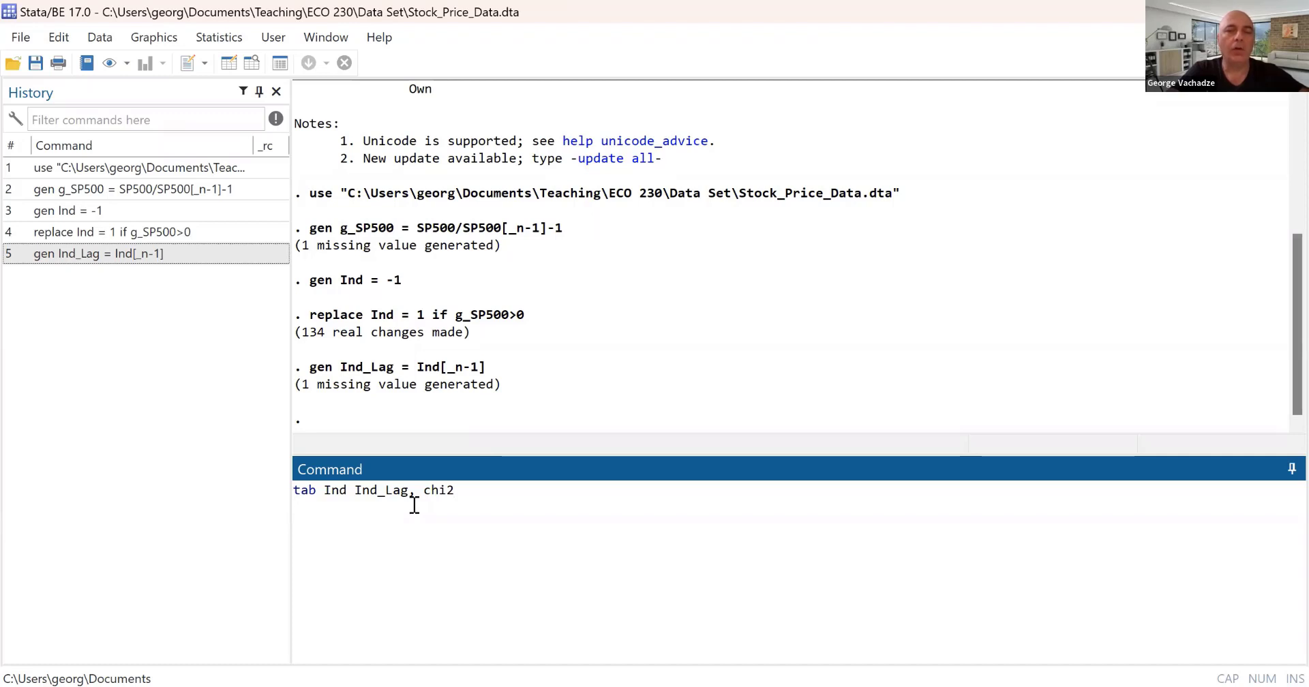
key(Return)
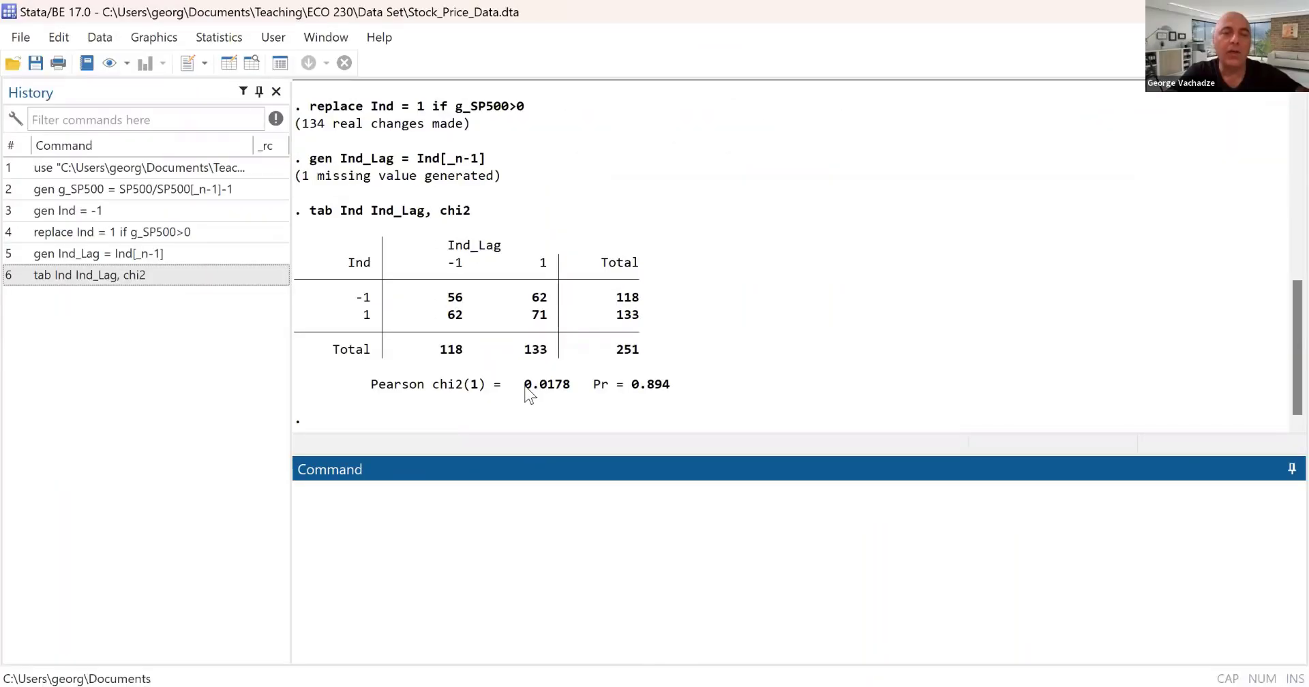
click(532, 387)
drag(531, 386, 565, 388)
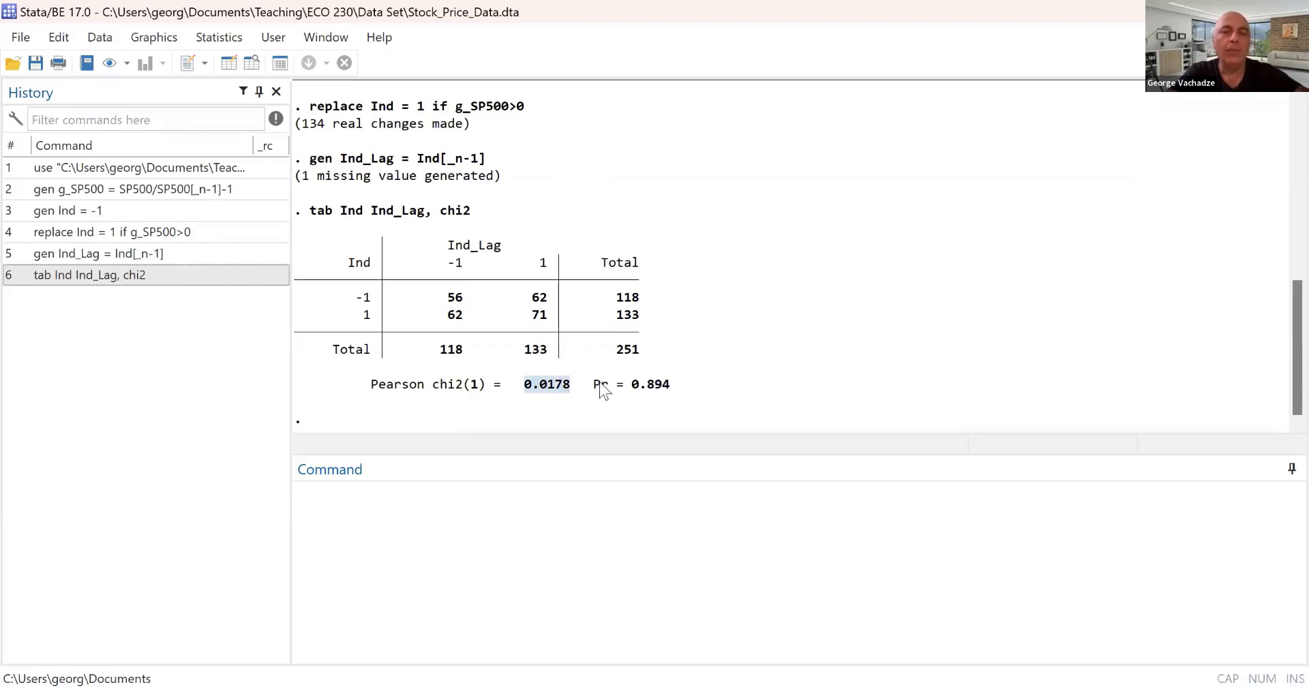
drag(594, 386, 681, 391)
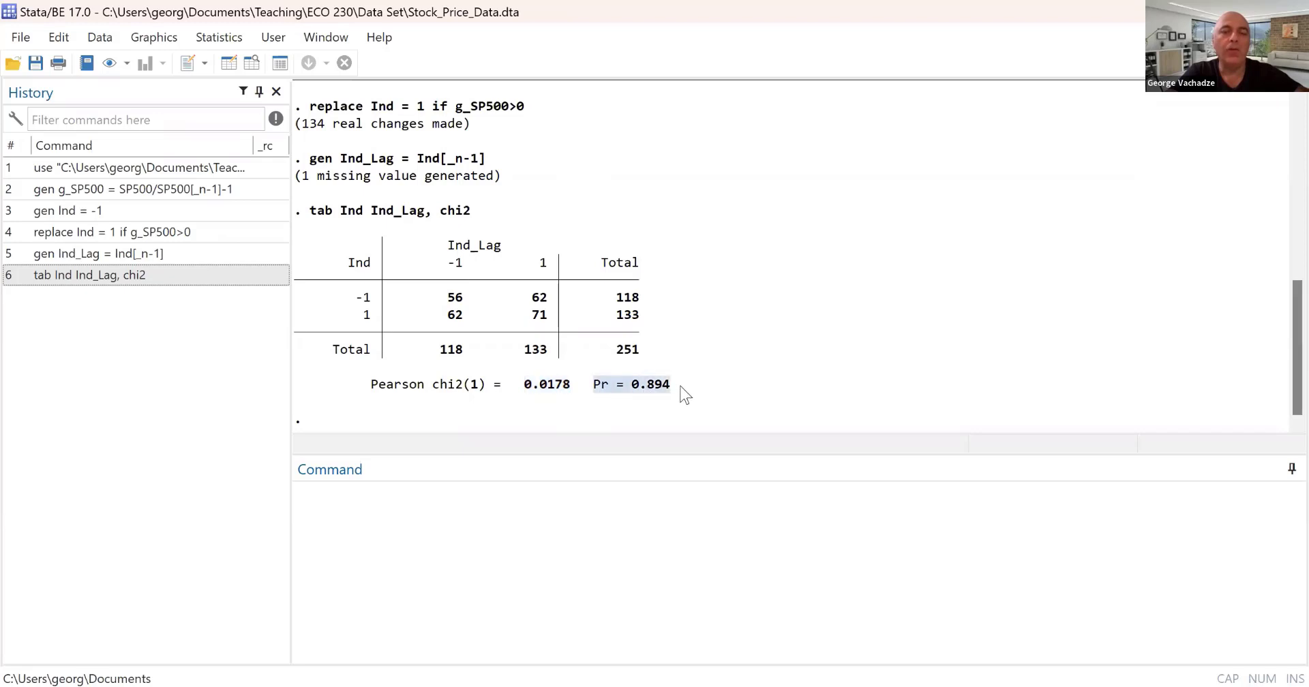